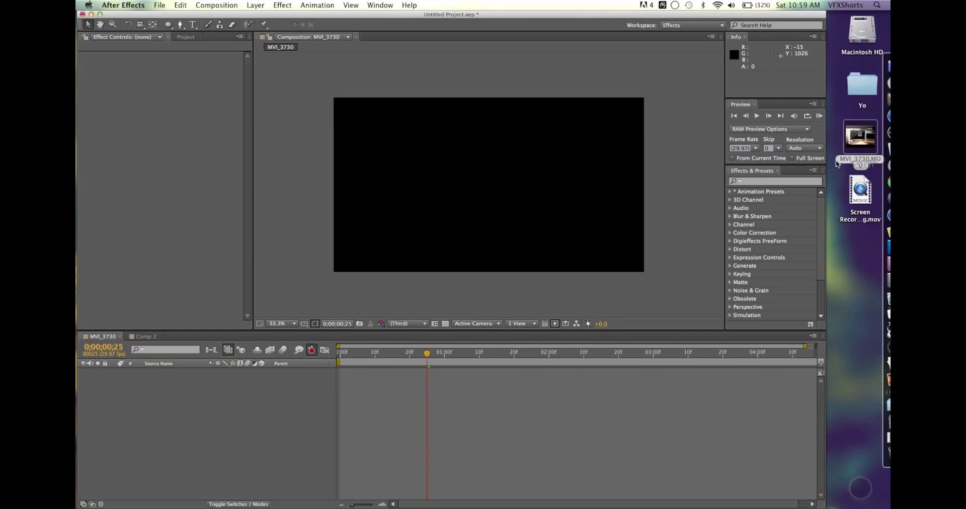
# - Import the MVI_3730.MOV clip from the desktop into the After Effects project
pyautogui.moveTo(850, 140)
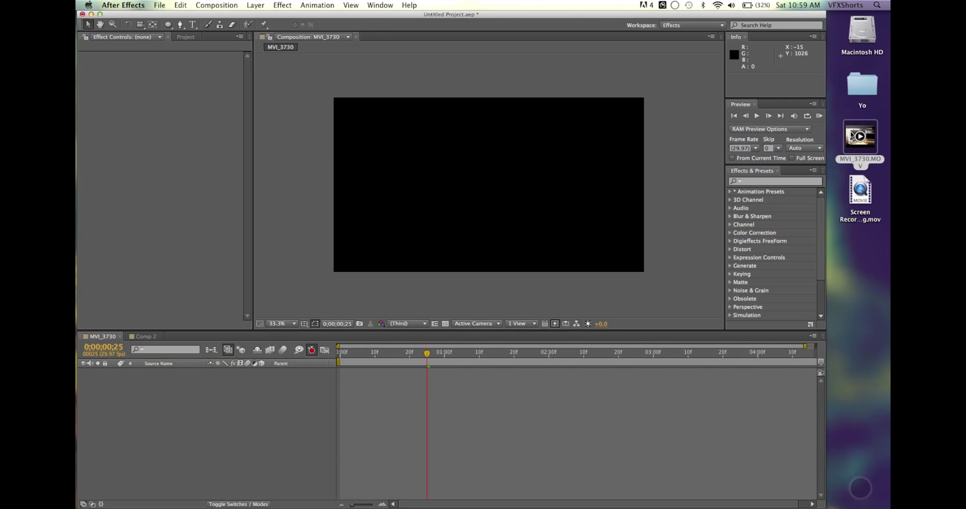
pyautogui.moveTo(851, 139); pyautogui.dragTo(182, 124)
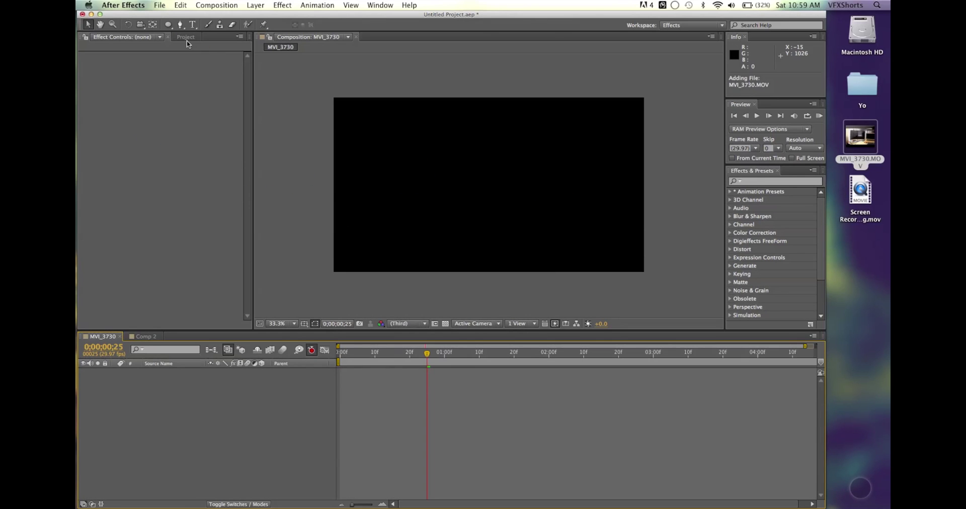
pyautogui.click(186, 37)
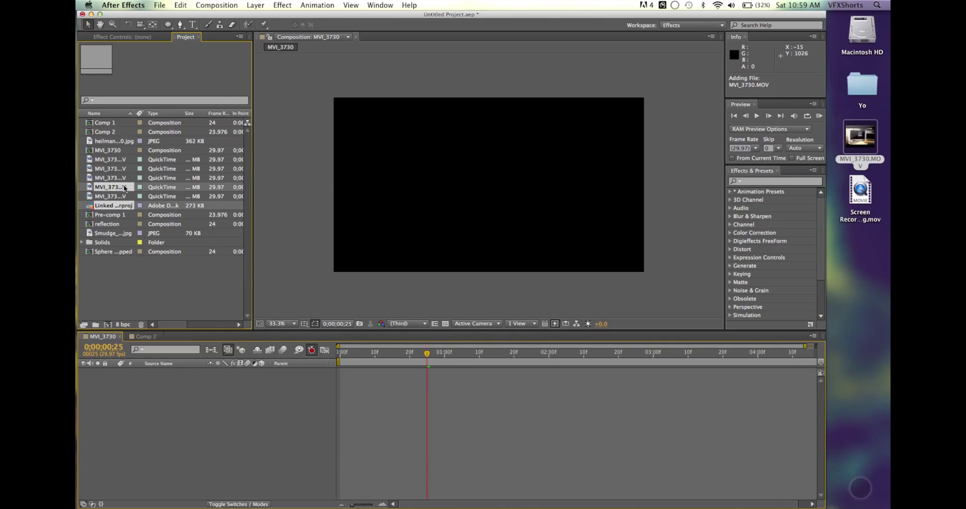
# - Pick MVI_3730.MOV in the Project panel and drag it into the composition
pyautogui.moveTo(129, 190)
pyautogui.mouseDown()
pyautogui.moveTo(125, 204)
pyautogui.moveTo(123, 197)
pyautogui.mouseUp()
pyautogui.click(122, 196)
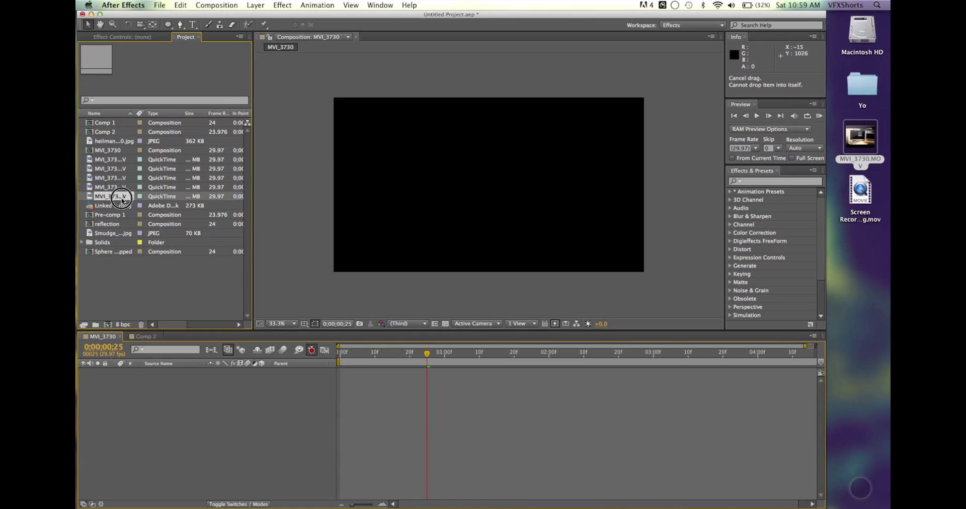
pyautogui.click(122, 187)
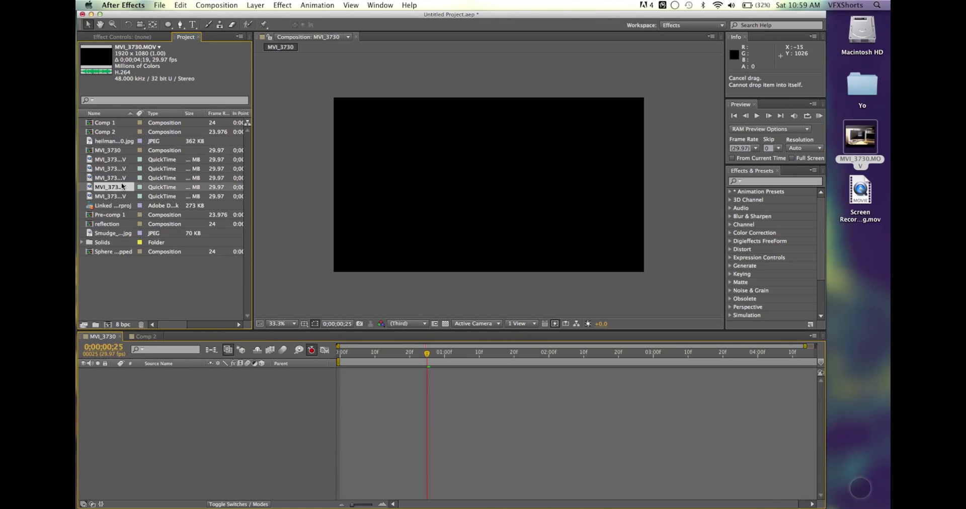
pyautogui.click(115, 177)
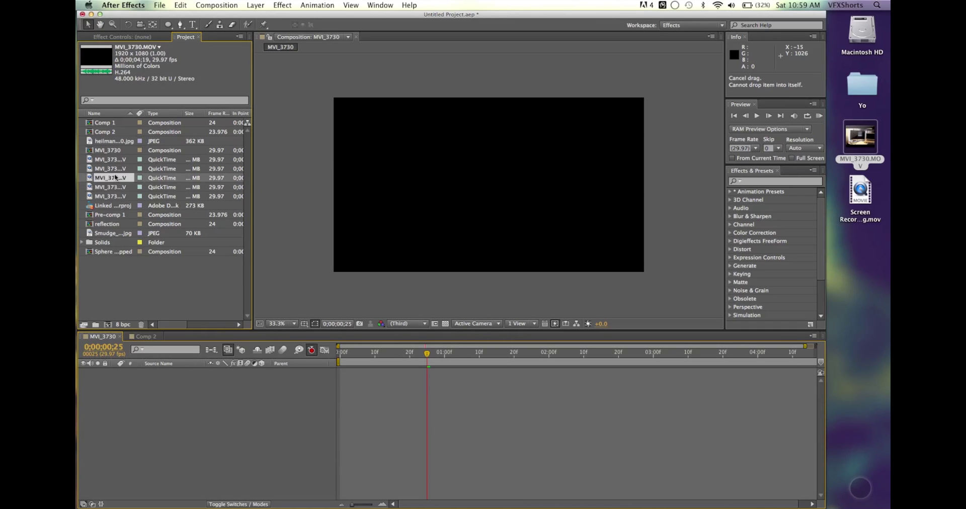
pyautogui.moveTo(116, 178); pyautogui.dragTo(191, 395)
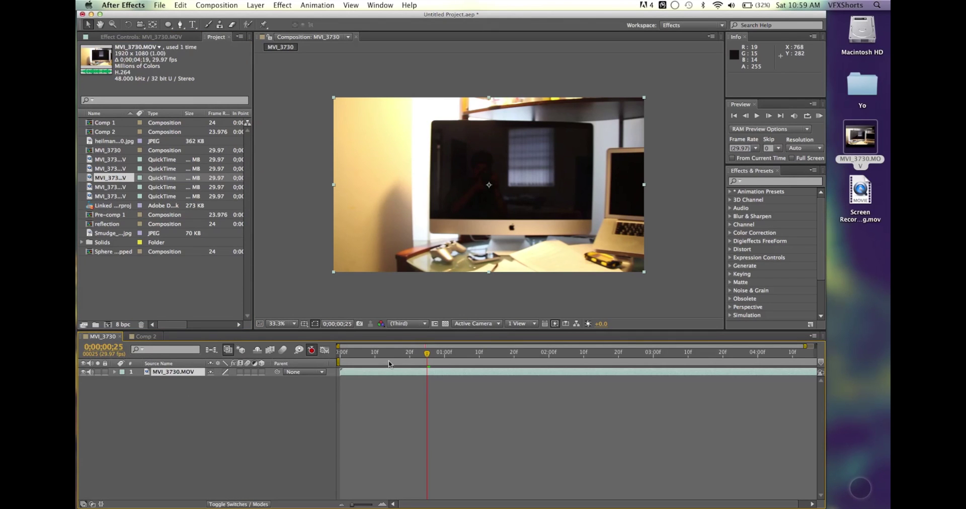
# - Set the time to frame 24, then RAM-preview the shaky MVI_3730.MOV clip and stop it
pyautogui.click(423, 356)
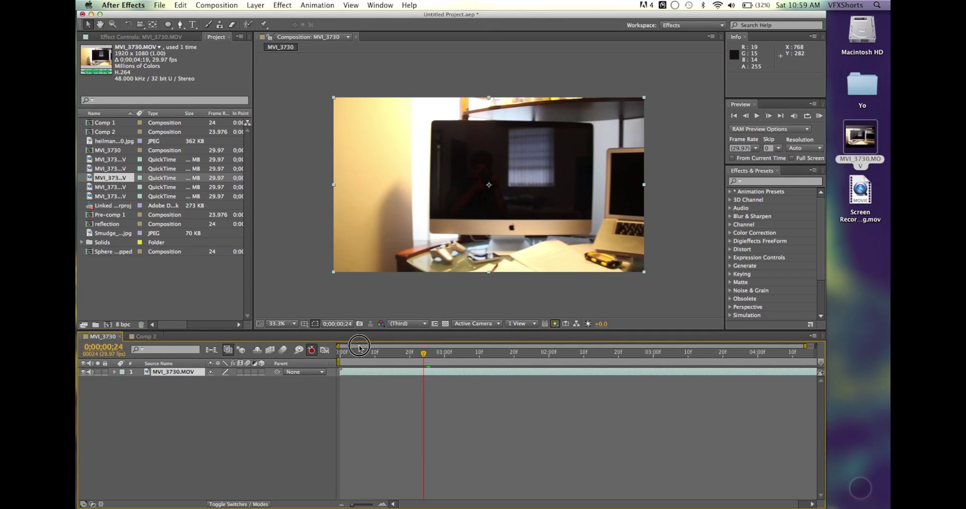
pyautogui.press('KP_0')
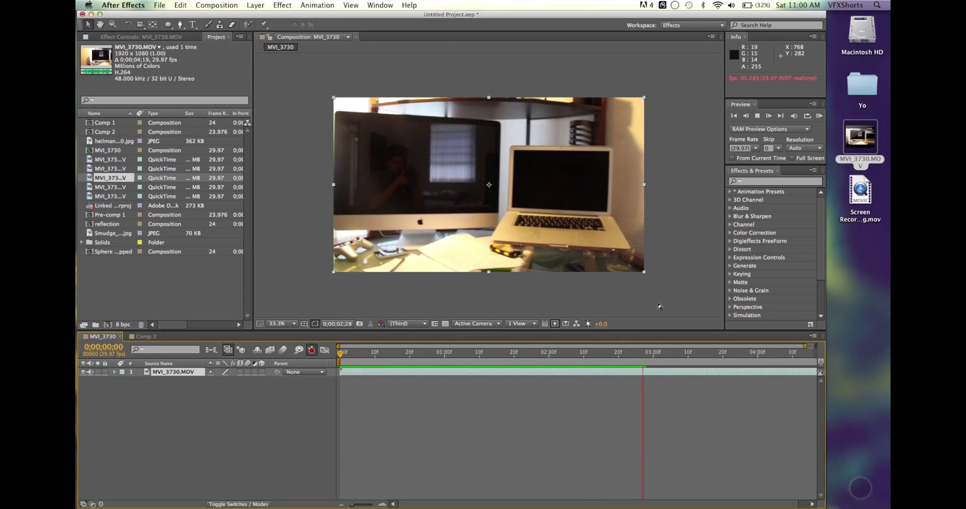
pyautogui.click(545, 401)
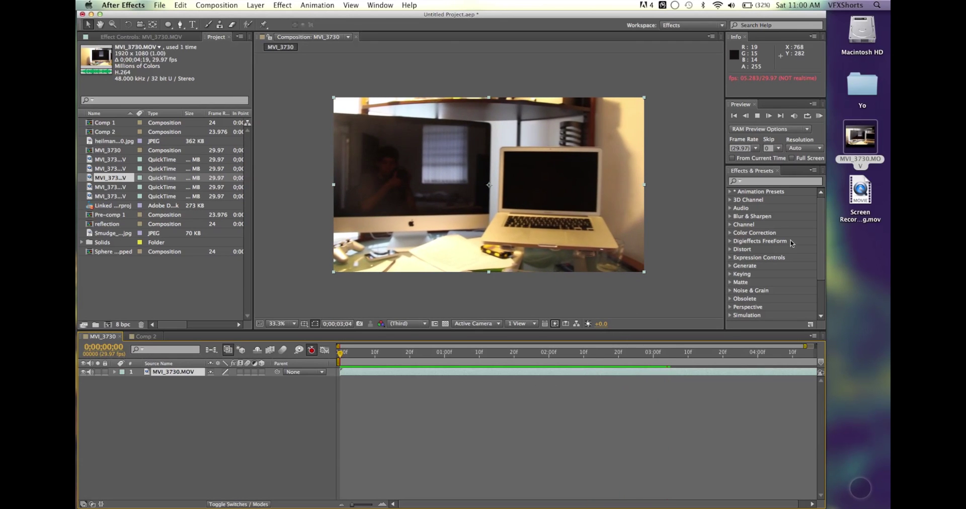
pyautogui.doubleClick(860, 136)
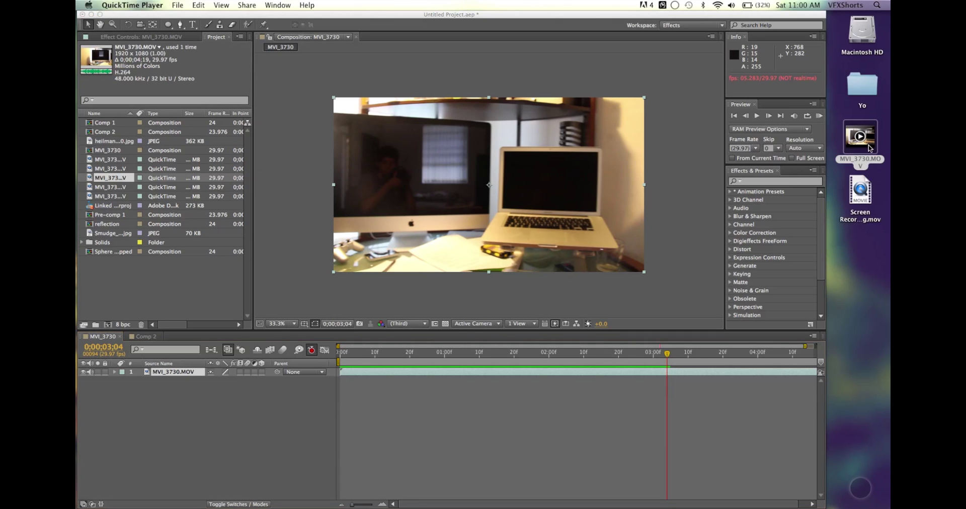
pyautogui.click(859, 151)
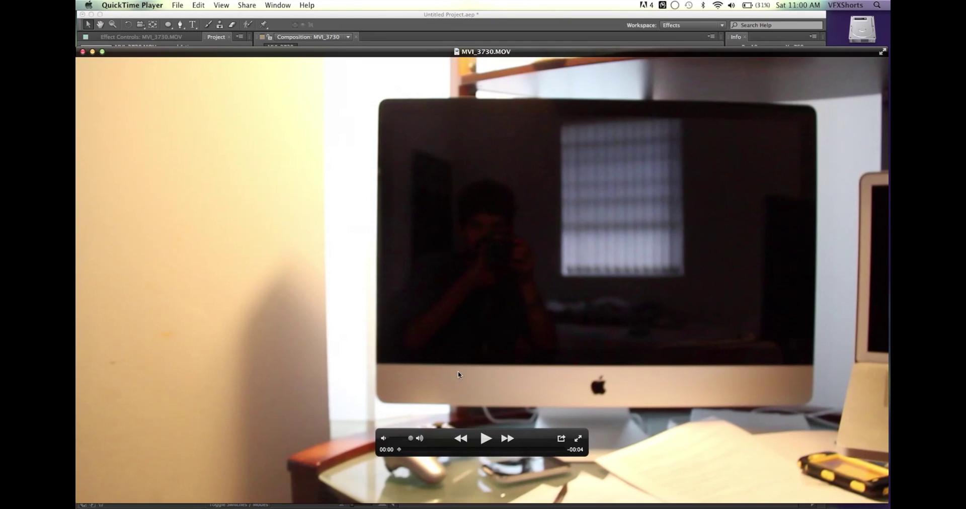
pyautogui.click(485, 439)
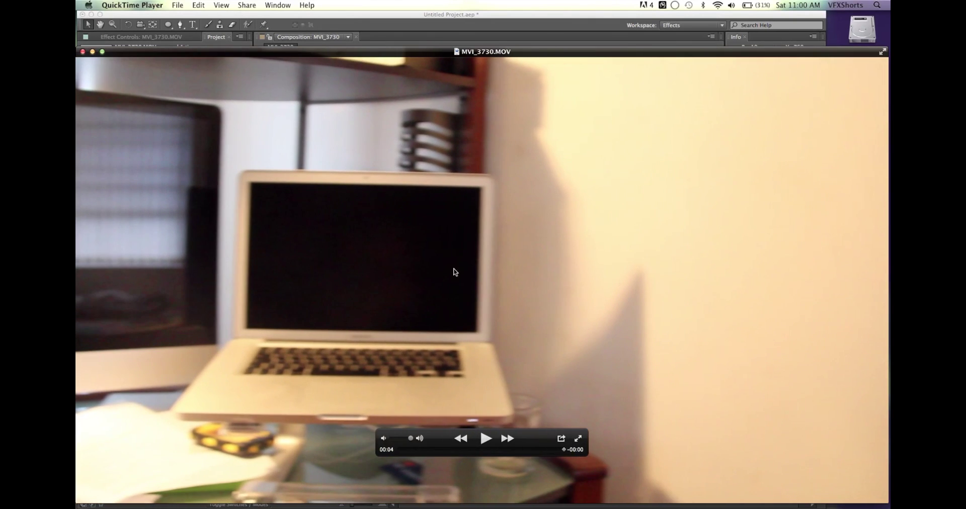
pyautogui.moveTo(405, 54); pyautogui.dragTo(581, 59)
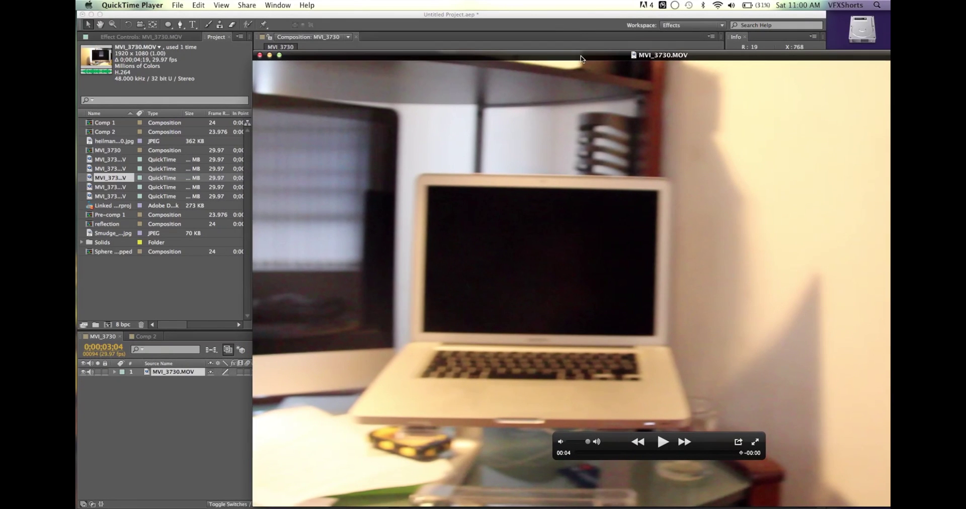
pyautogui.click(260, 57)
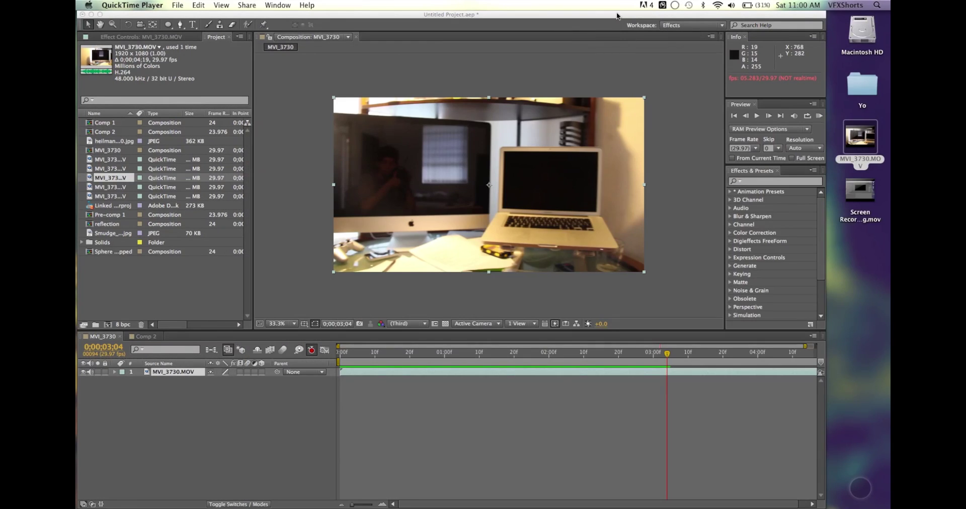
pyautogui.click(617, 15)
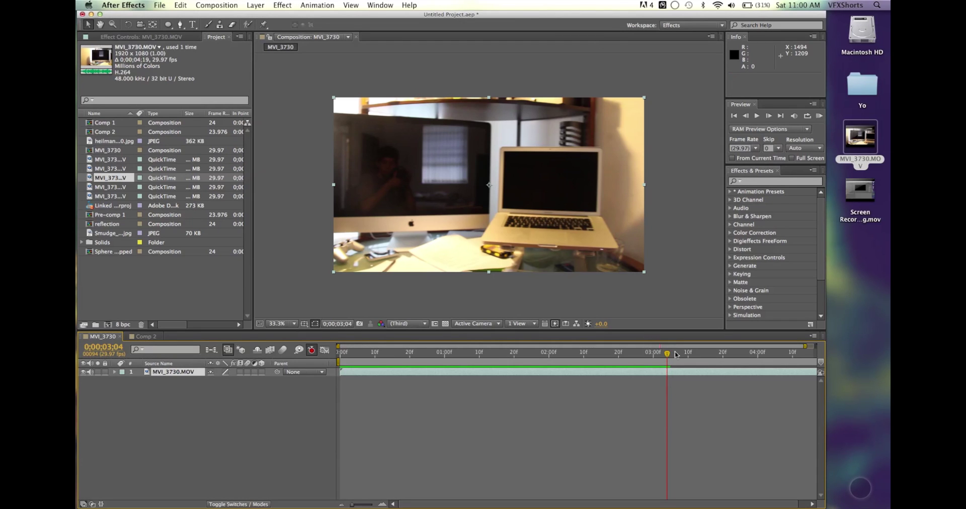
# - Move the playhead back to 0;00;00;00 and check the layer's context menu without choosing anything
pyautogui.moveTo(604, 355); pyautogui.dragTo(324, 350)
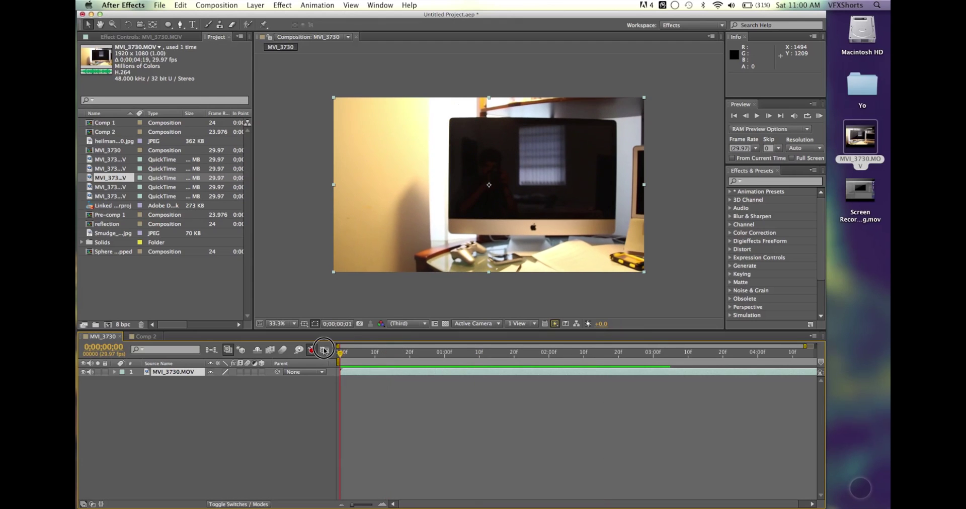
pyautogui.click(749, 180)
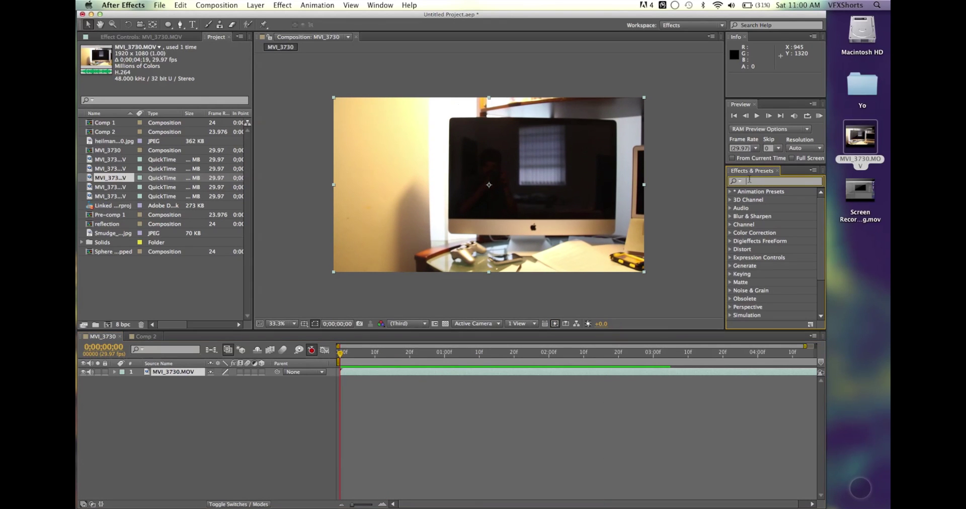
pyautogui.rightClick(518, 374)
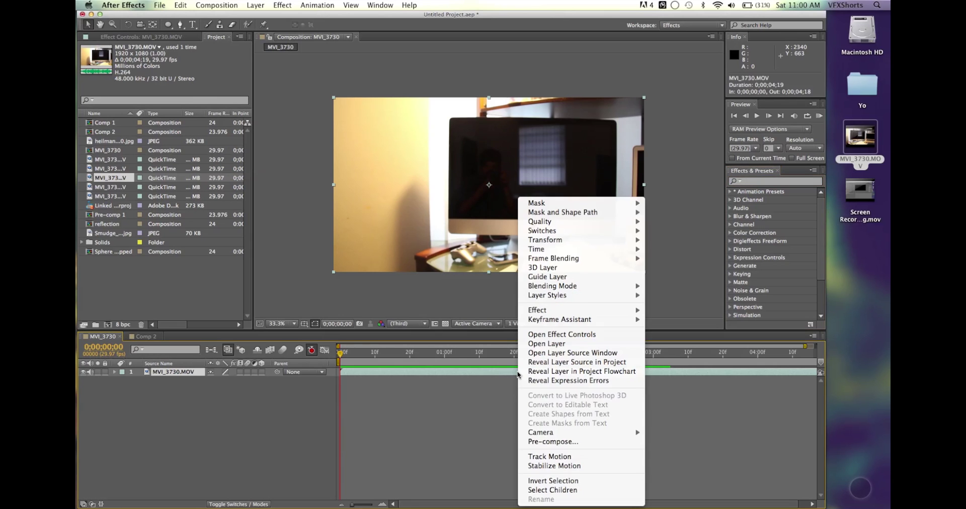
pyautogui.click(460, 420)
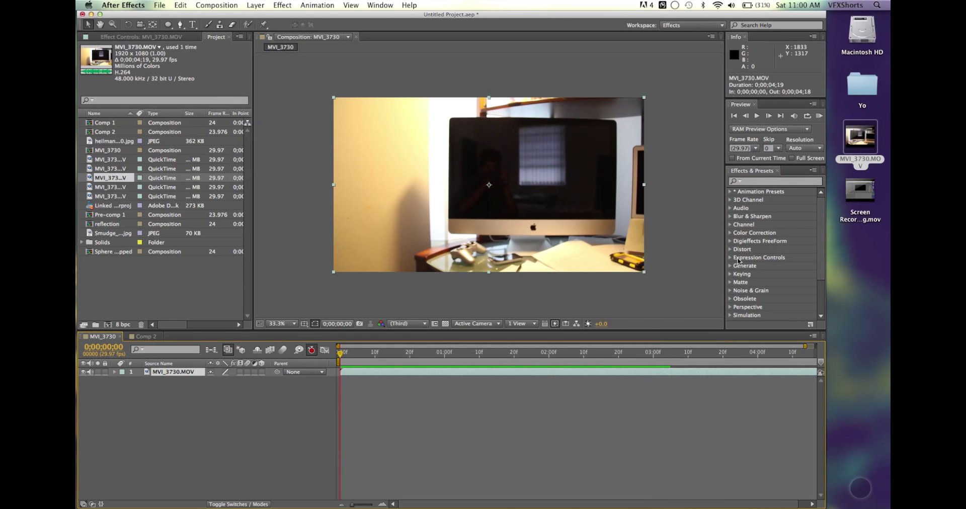
# - Search the Effects & Presets panel for 'warp'
pyautogui.click(750, 181)
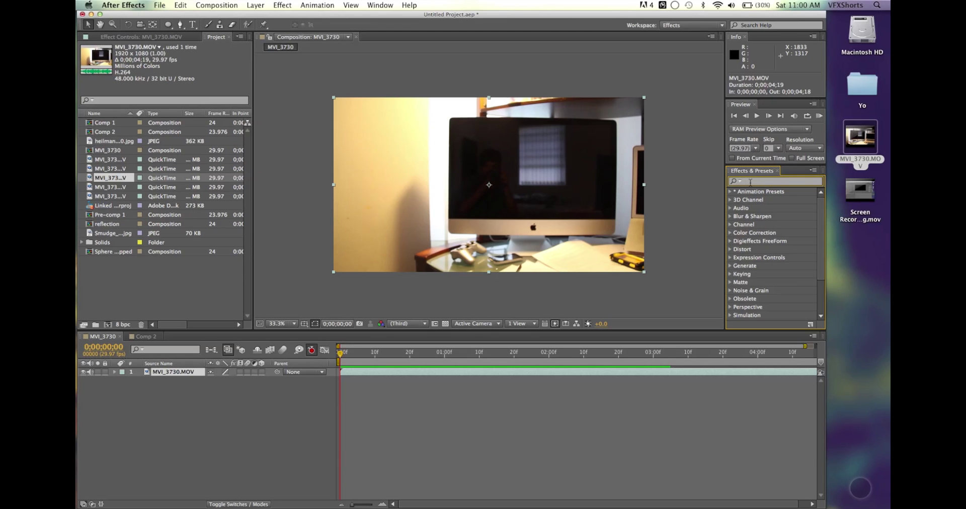
pyautogui.click(750, 182)
pyautogui.write('warp')
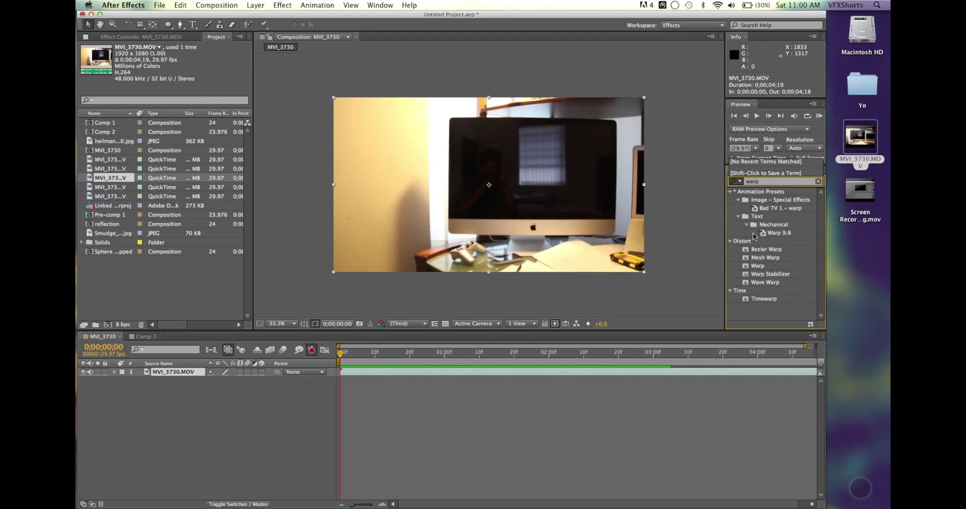
# - Drop Warp Stabilizer onto the MVI_3730.MOV layer, then clear the search and browse the Distort category
pyautogui.moveTo(765, 277); pyautogui.dragTo(370, 375)
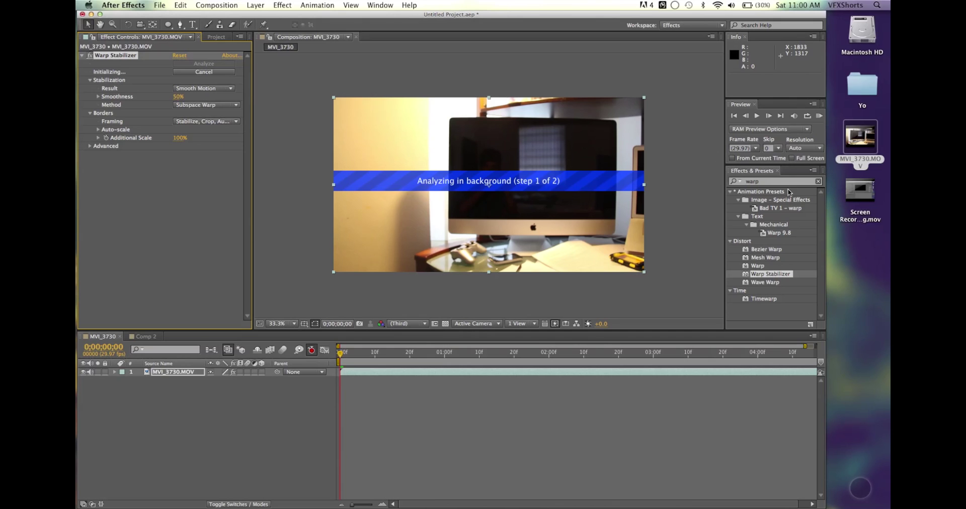
pyautogui.click(818, 181)
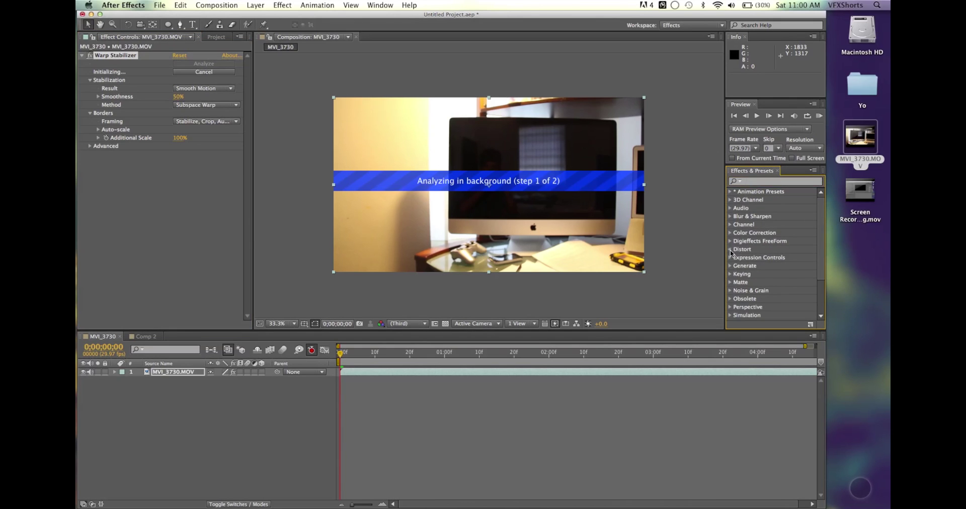
pyautogui.click(729, 249)
pyautogui.scroll(-10, 744, 315)
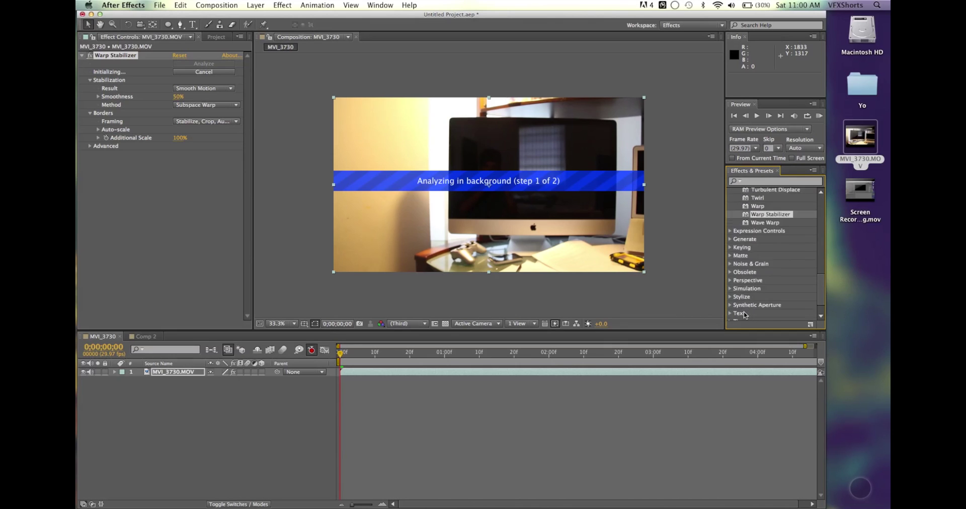
pyautogui.scroll(4, 749, 234)
pyautogui.scroll(8, 750, 234)
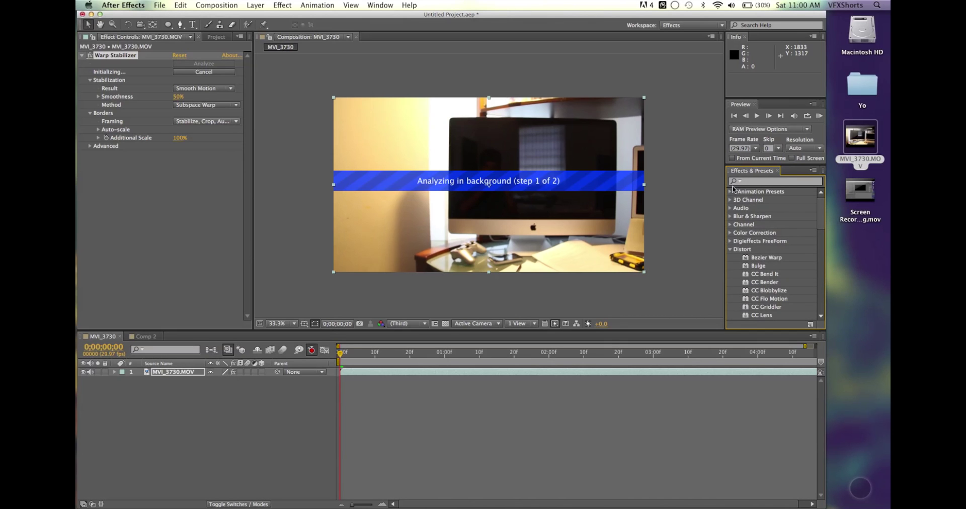
pyautogui.click(730, 249)
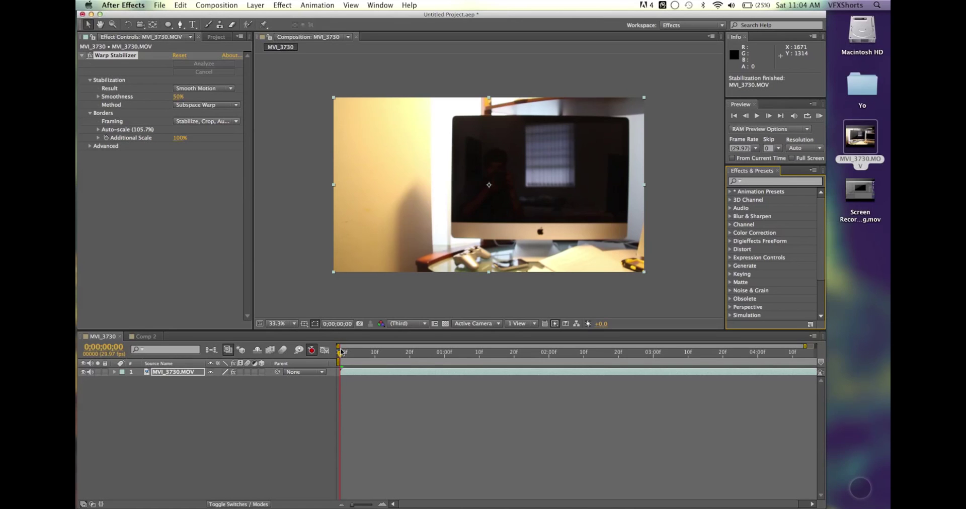
# - Play and stop a preview of the stabilized clip, then switch to Comp 2
pyautogui.press('space')
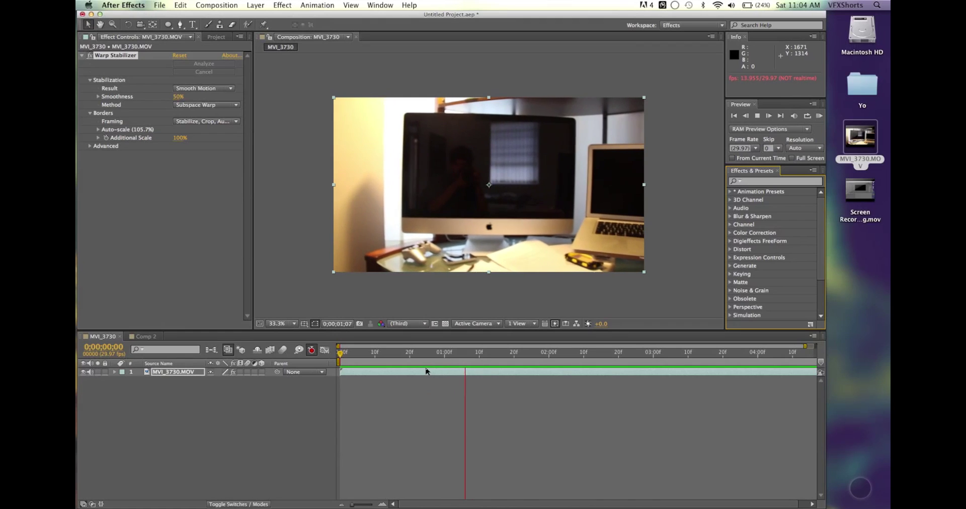
pyautogui.press('space')
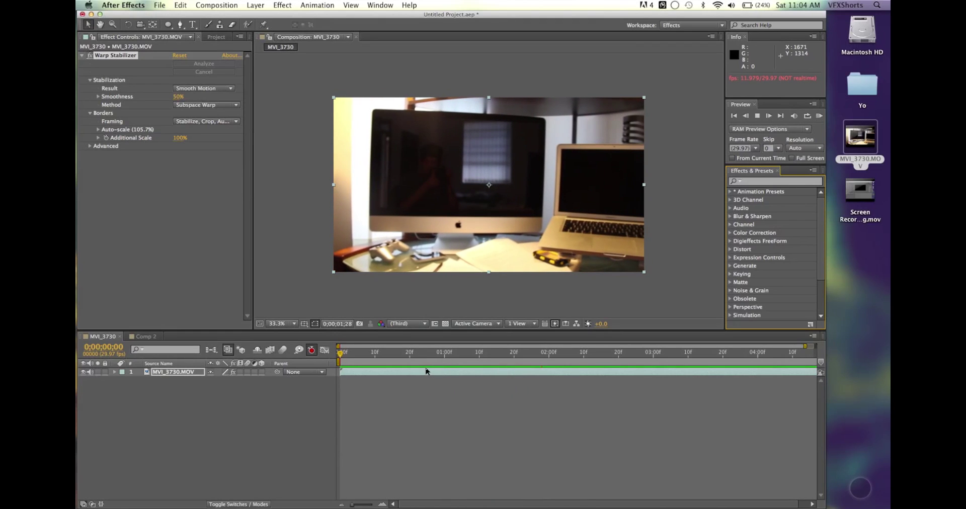
pyautogui.click(150, 338)
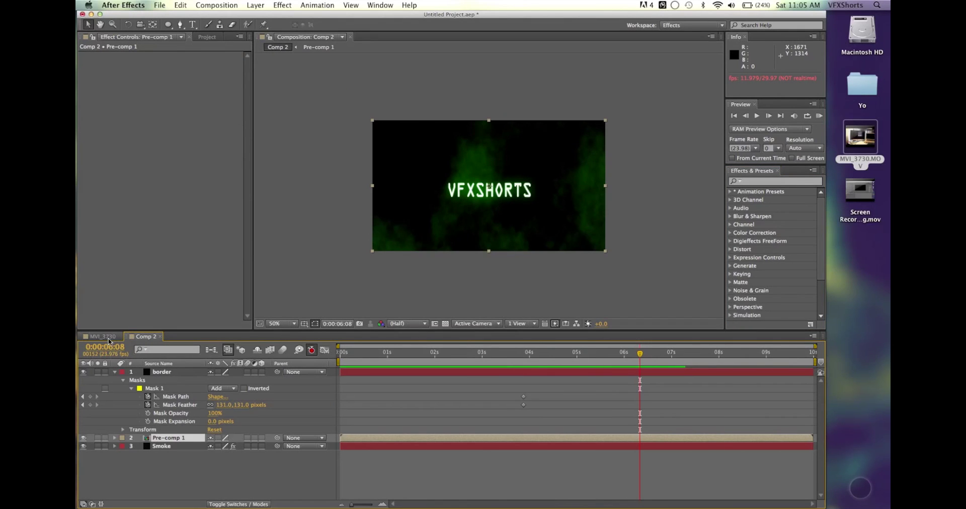
pyautogui.click(370, 353)
pyautogui.press('space')
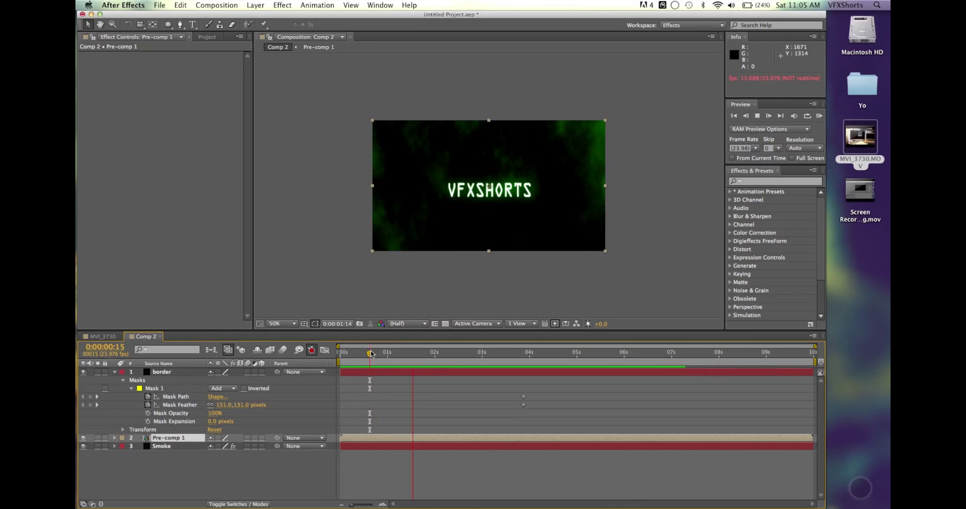
pyautogui.press('space')
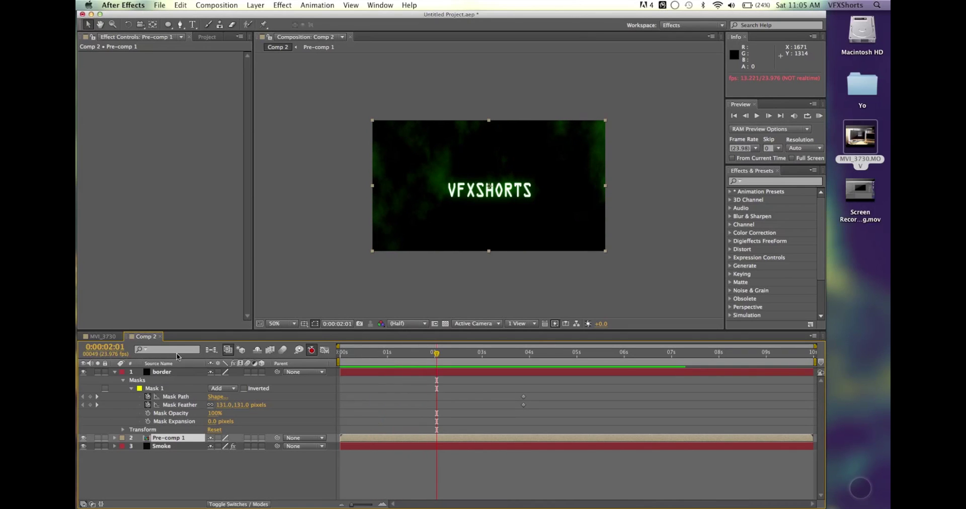
pyautogui.click(102, 337)
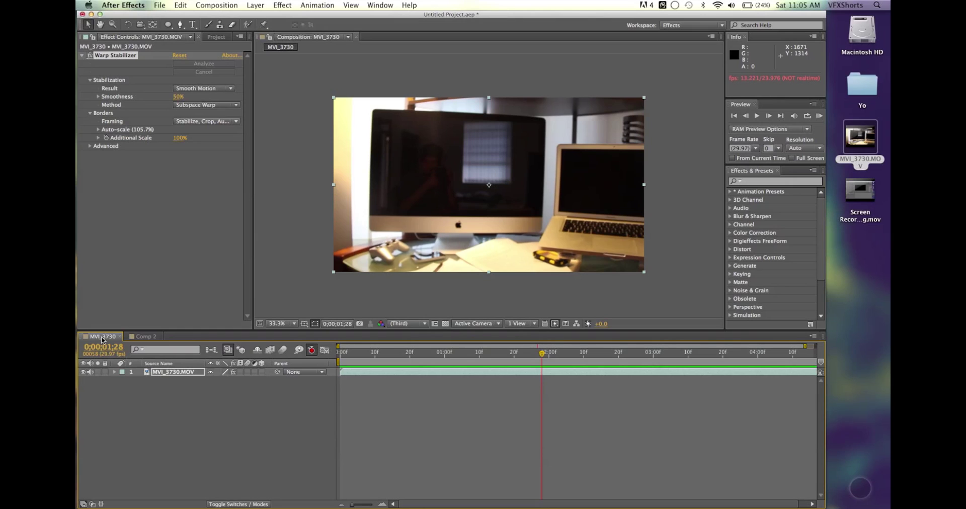